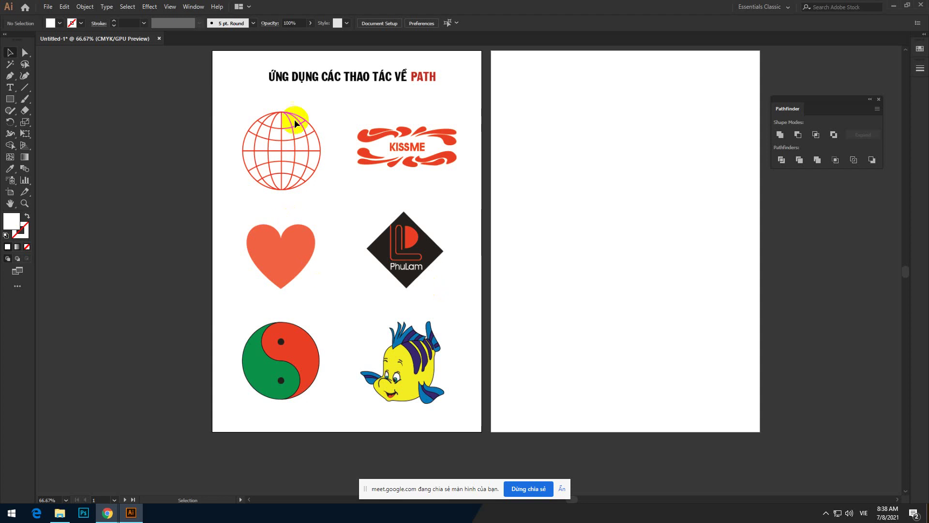
# Draw a circle about 60.8 mm in diameter with the Ellipse tool over the outer outline of the reference globe
pyautogui.scroll(2, 293, 149)
pyautogui.press('space')
pyautogui.moveTo(262, 186); pyautogui.dragTo(326, 266)
pyautogui.scroll(1, 334, 223)
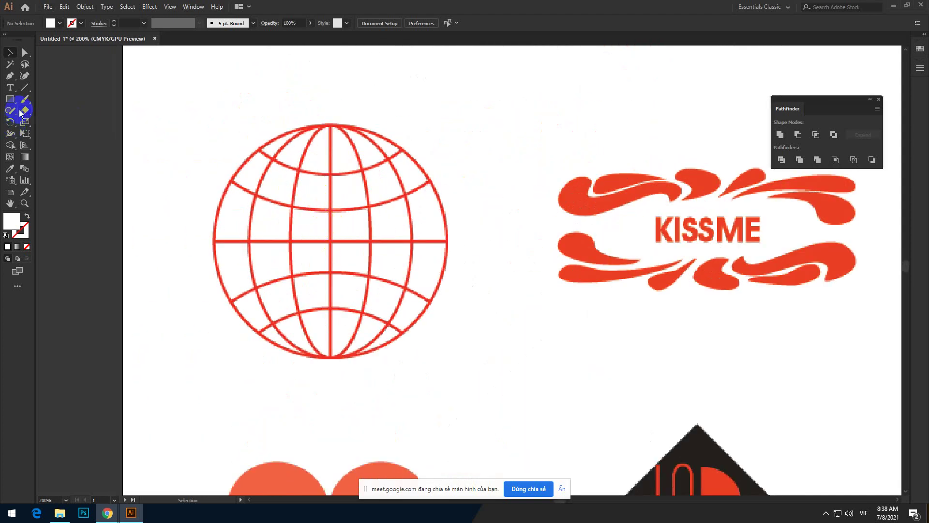
pyautogui.click(826, 513)
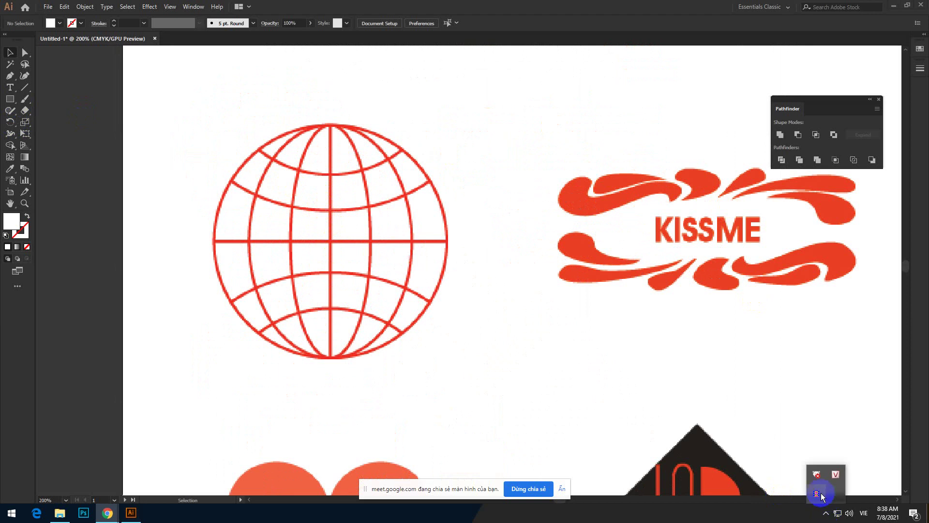
pyautogui.click(12, 98)
pyautogui.moveTo(13, 101); pyautogui.dragTo(37, 121)
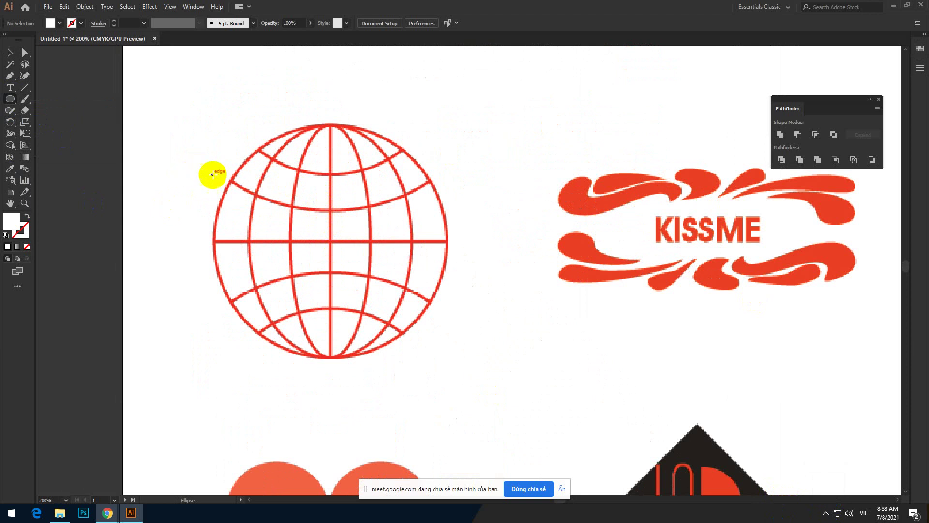
pyautogui.scroll(-1, 213, 174)
pyautogui.moveTo(216, 140); pyautogui.dragTo(390, 311)
pyautogui.click(10, 52)
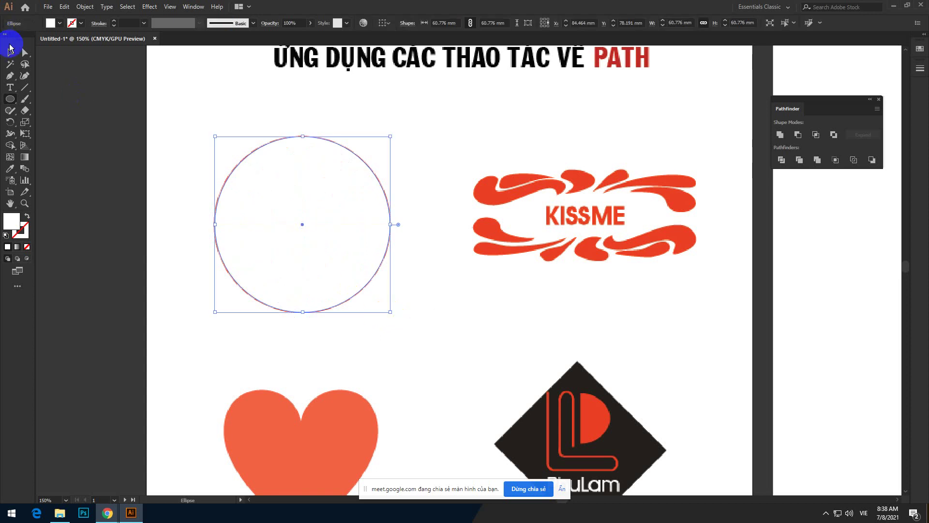
# Remove the circle's fill and give it a dark blue stroke
pyautogui.click(59, 22)
pyautogui.click(7, 36)
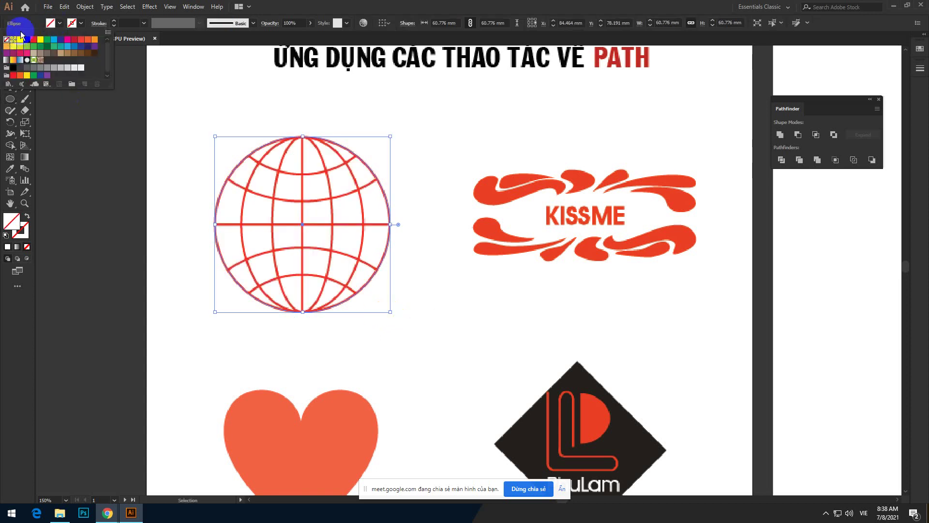
pyautogui.click(81, 23)
pyautogui.click(72, 36)
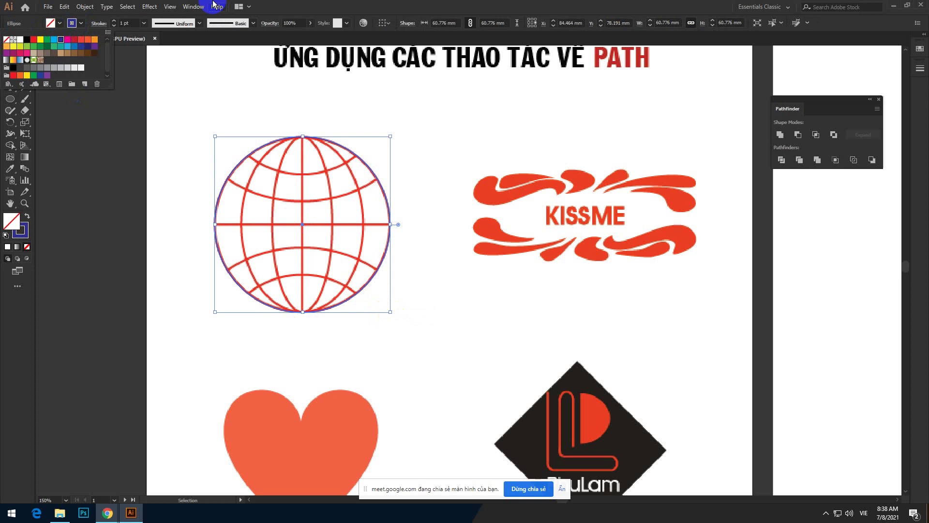
pyautogui.click(226, 312)
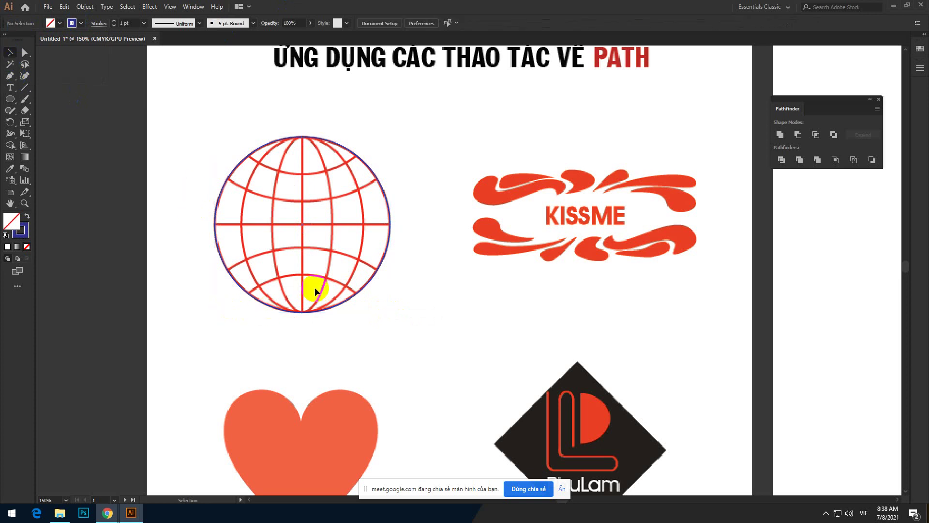
# Duplicate the circle and narrow the copy symmetrically to about 42 mm wide, matching the globe's outer meridian
pyautogui.click(383, 184)
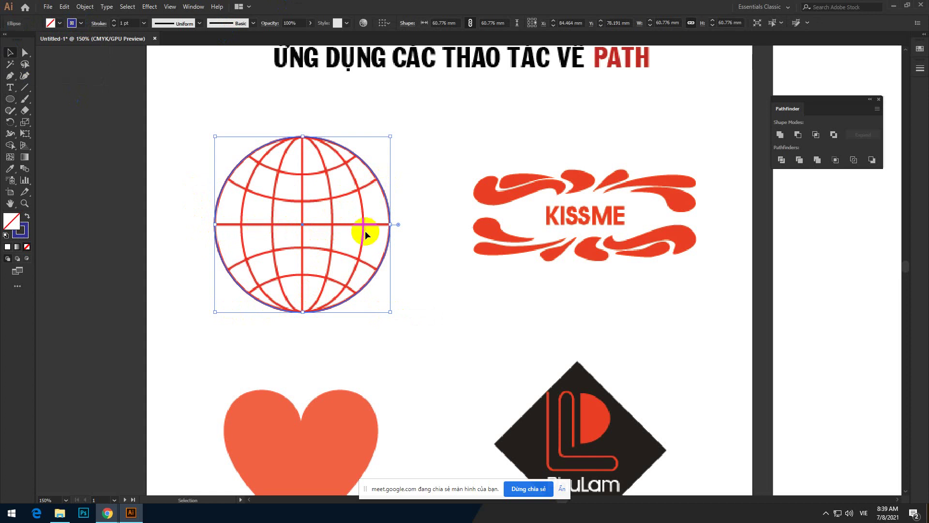
pyautogui.press('a')
pyautogui.press('v')
pyautogui.moveTo(390, 225); pyautogui.dragTo(364, 229)
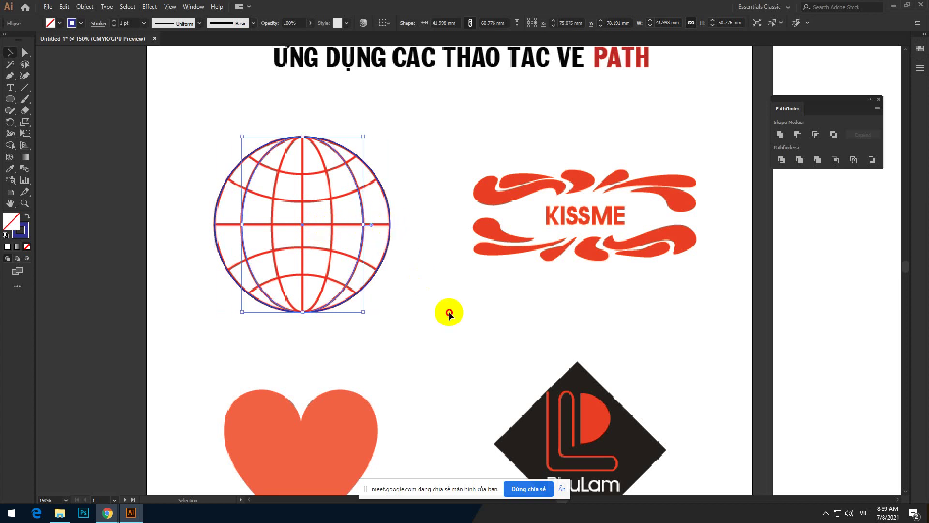
pyautogui.click(449, 312)
# Duplicate the narrowed ellipse and squeeze the copy symmetrically to about 22.2 mm wide over the globe's inner meridian
pyautogui.click(359, 246)
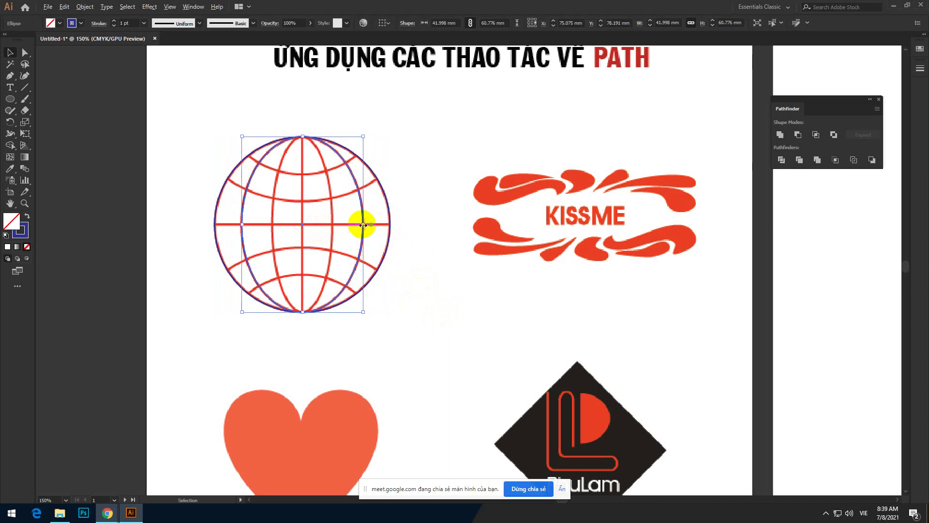
pyautogui.moveTo(363, 225); pyautogui.dragTo(332, 224)
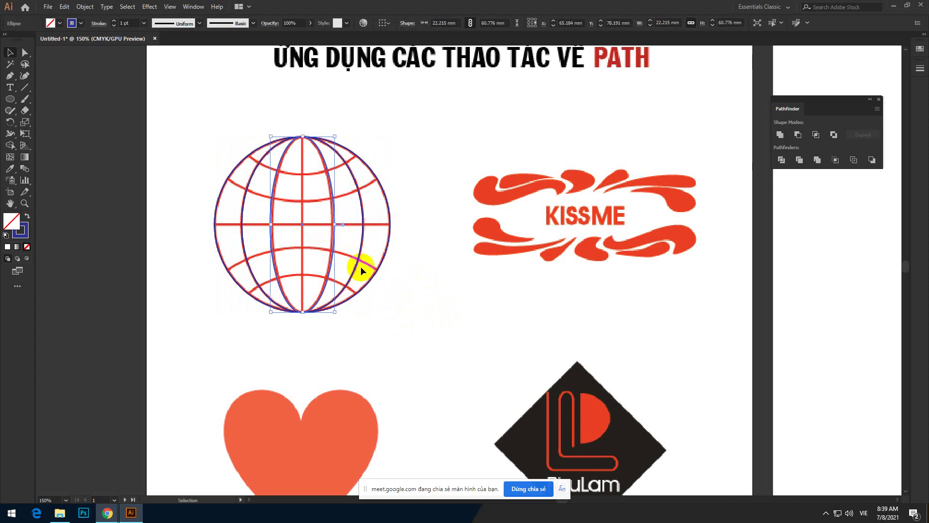
pyautogui.click(445, 269)
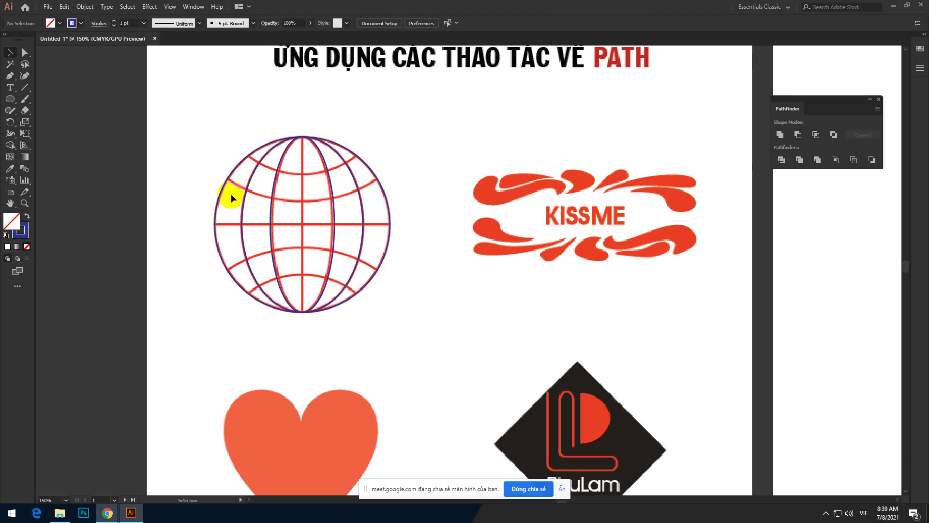
pyautogui.click(266, 208)
pyautogui.click(173, 115)
pyautogui.moveTo(321, 188); pyautogui.dragTo(315, 257)
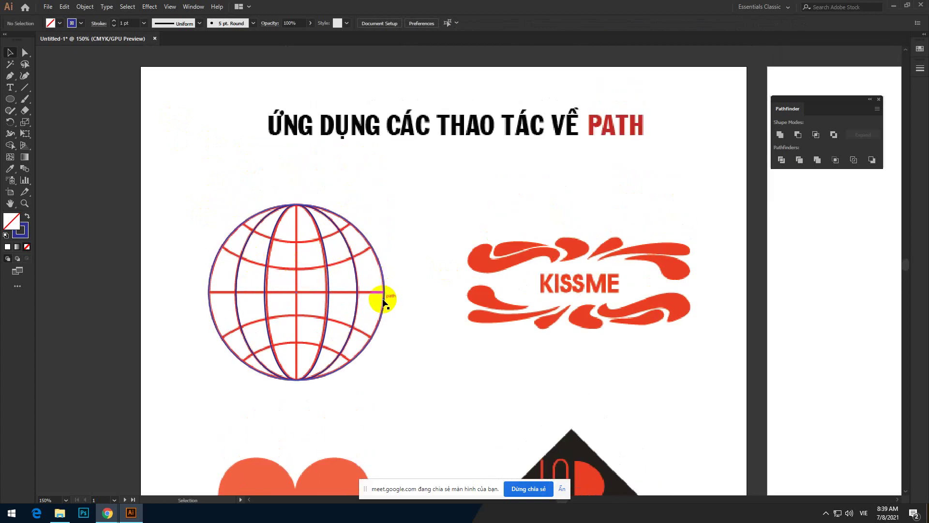
pyautogui.moveTo(383, 300); pyautogui.dragTo(380, 178)
pyautogui.scroll(-1, 364, 222)
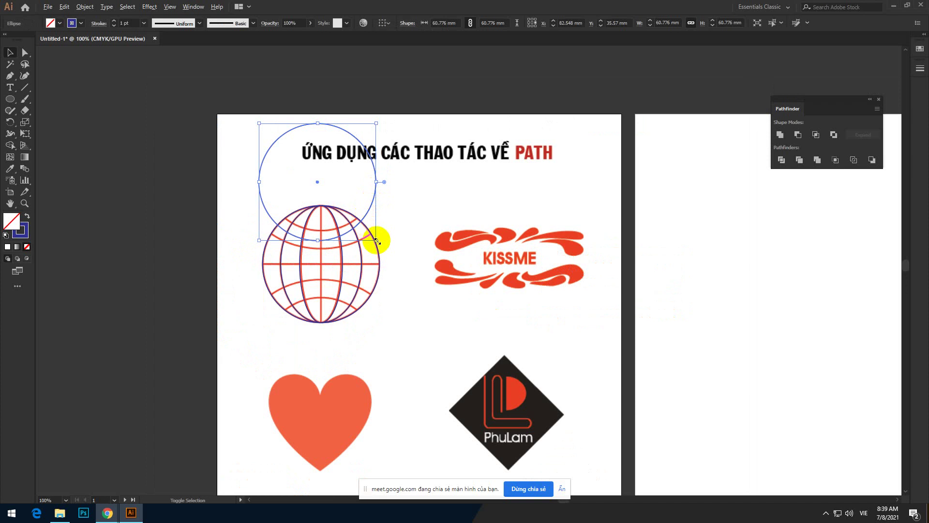
pyautogui.moveTo(375, 240); pyautogui.dragTo(391, 243)
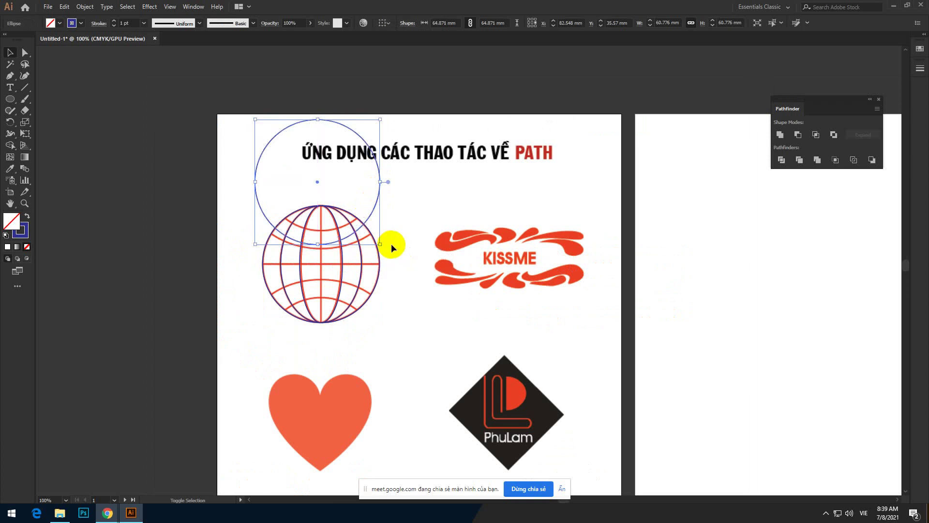
pyautogui.hotkey('ctrl', 'z')
pyautogui.hotkey('ctrl', 'z')
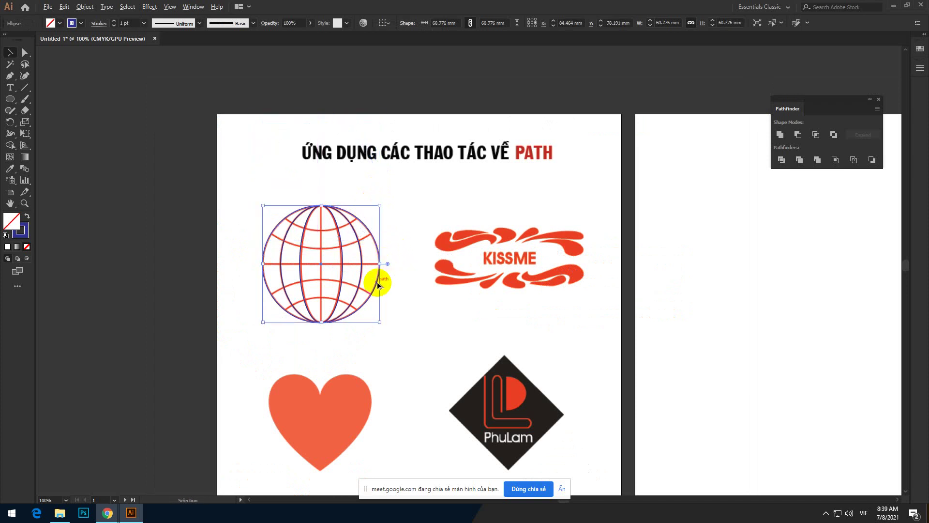
# Duplicate the outer circle straight upward and enlarge the copy to about 88.4 mm so its lower arc follows the globe's second latitude line
pyautogui.moveTo(377, 286); pyautogui.dragTo(385, 193)
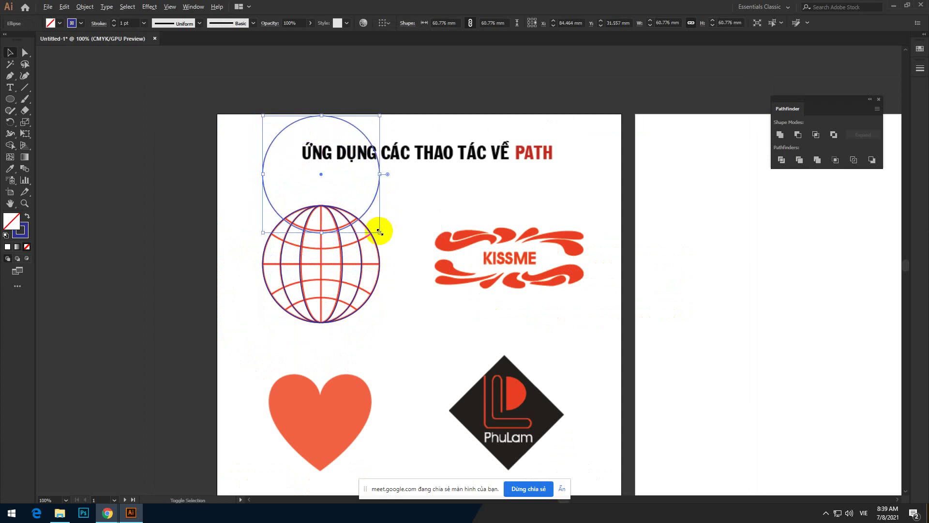
pyautogui.moveTo(380, 232); pyautogui.dragTo(407, 244)
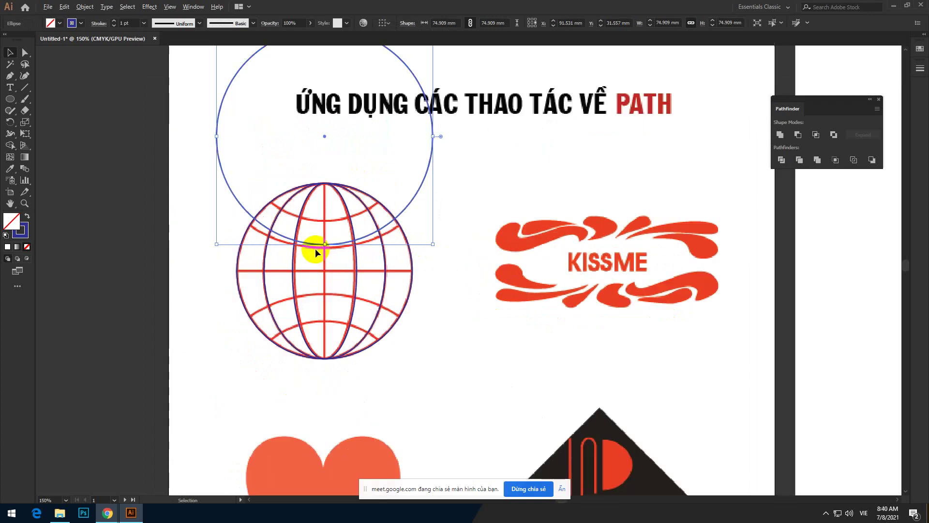
pyautogui.press('Delete')
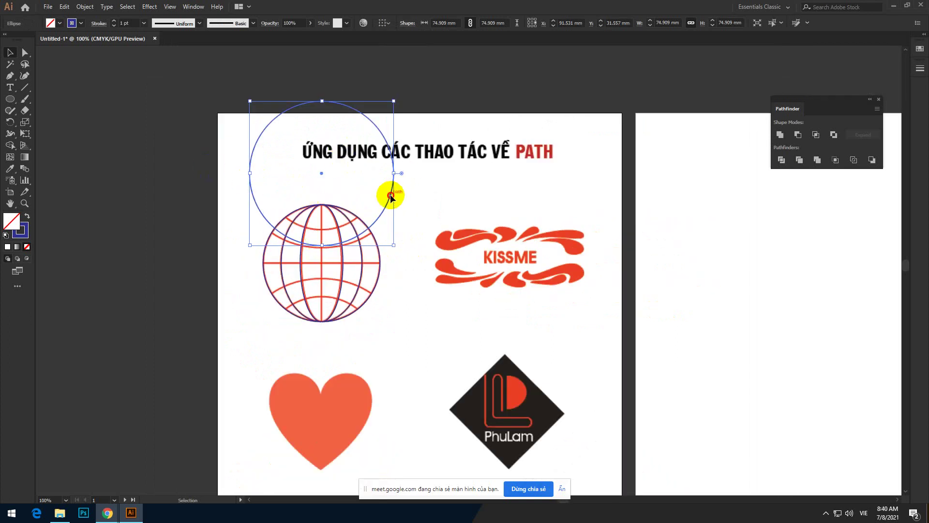
pyautogui.moveTo(390, 193); pyautogui.dragTo(391, 183)
pyautogui.moveTo(392, 234); pyautogui.dragTo(417, 249)
pyautogui.click(411, 301)
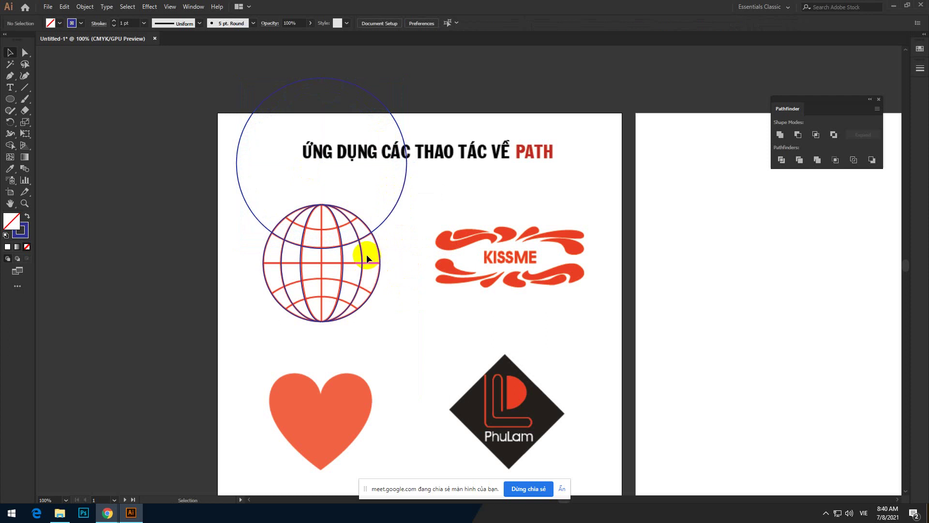
pyautogui.scroll(1, 306, 251)
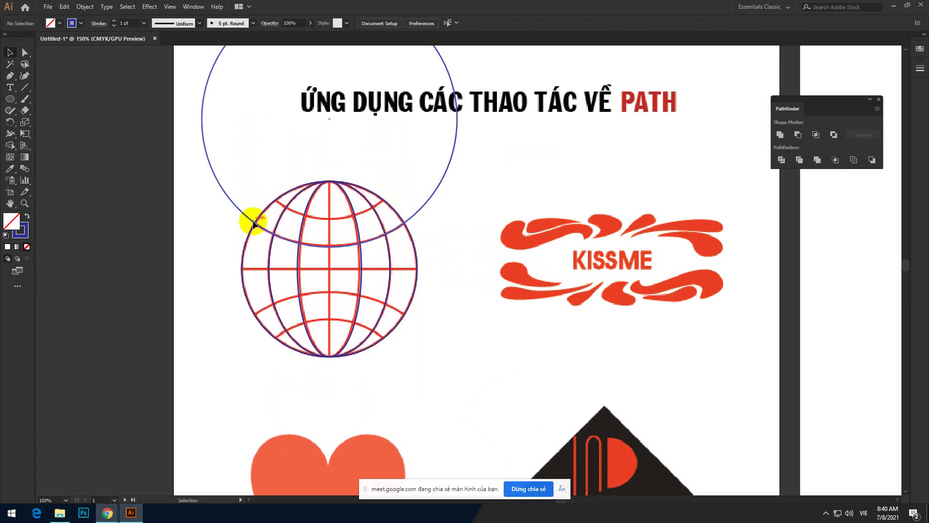
pyautogui.scroll(1, 214, 224)
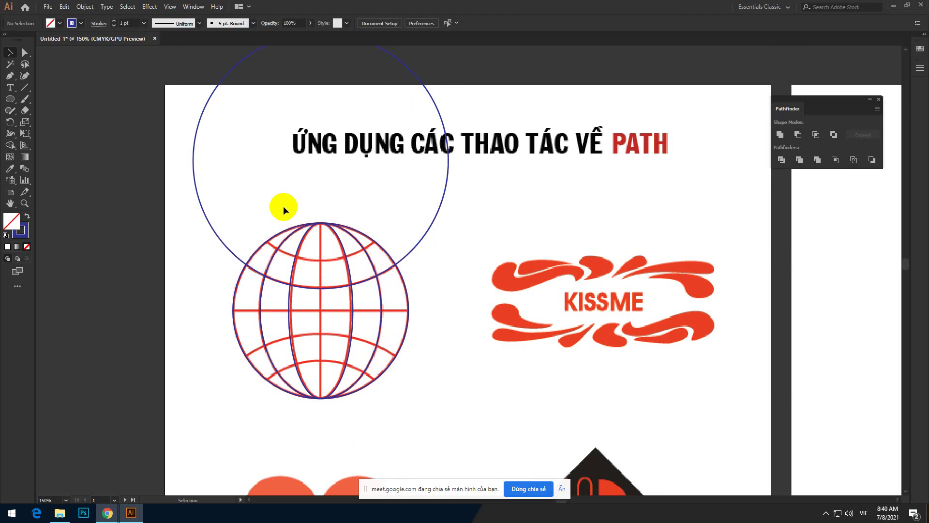
pyautogui.click(9, 123)
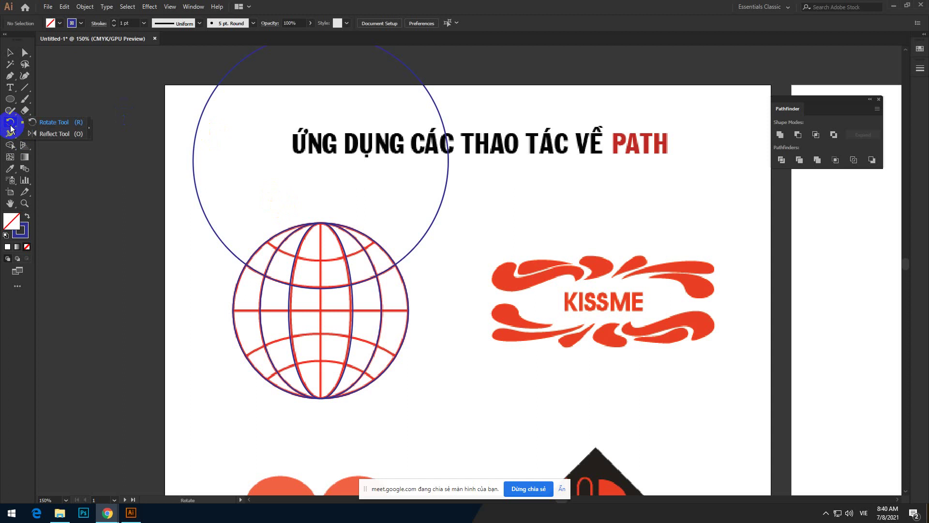
pyautogui.click(25, 121)
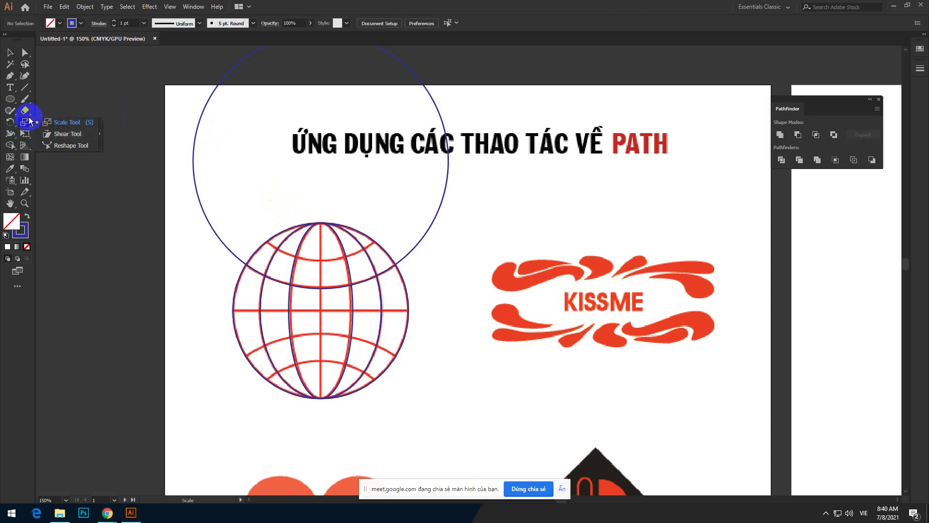
pyautogui.click(26, 112)
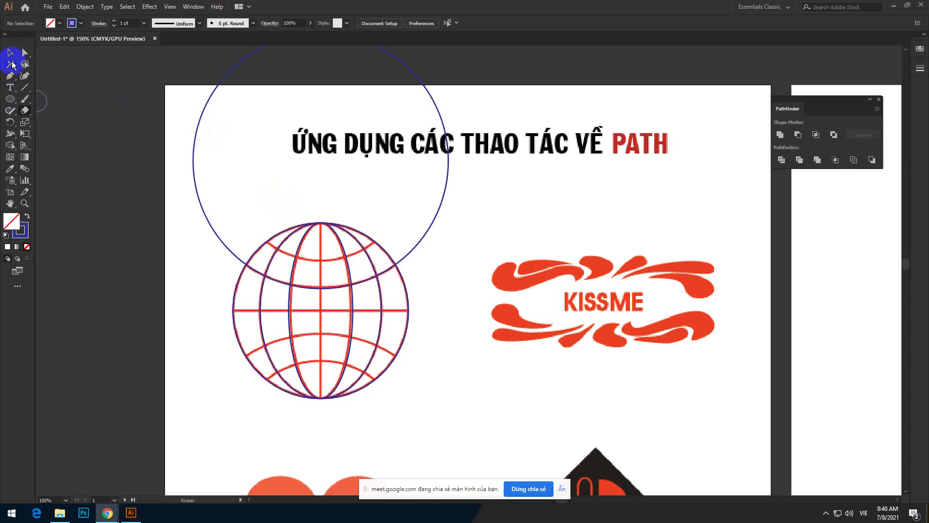
pyautogui.click(10, 54)
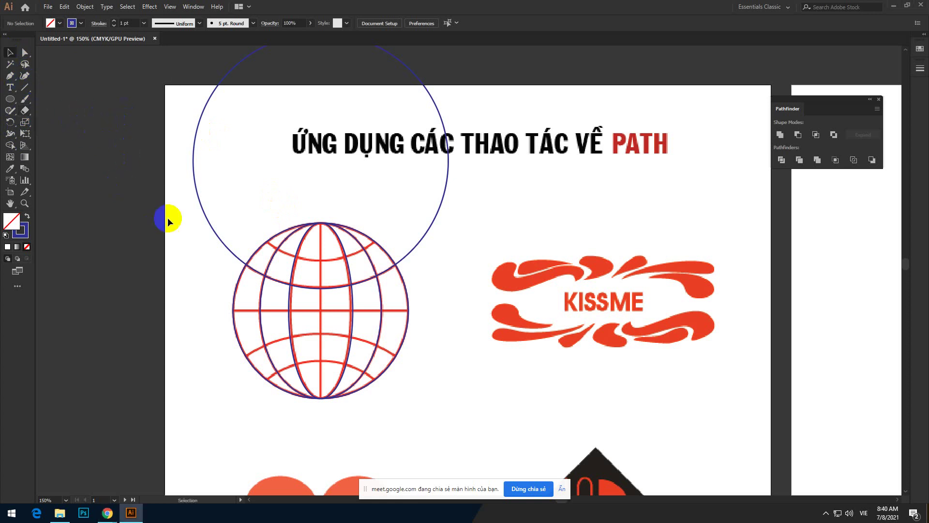
# Cut the large circle with the Scissors tool at its two intersections with the globe's outline
pyautogui.click(201, 203)
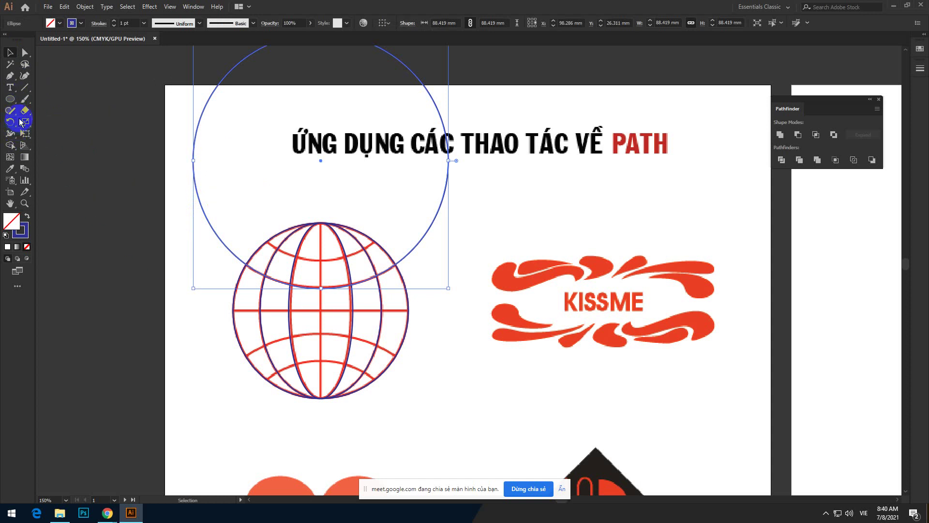
pyautogui.moveTo(25, 110); pyautogui.dragTo(54, 124)
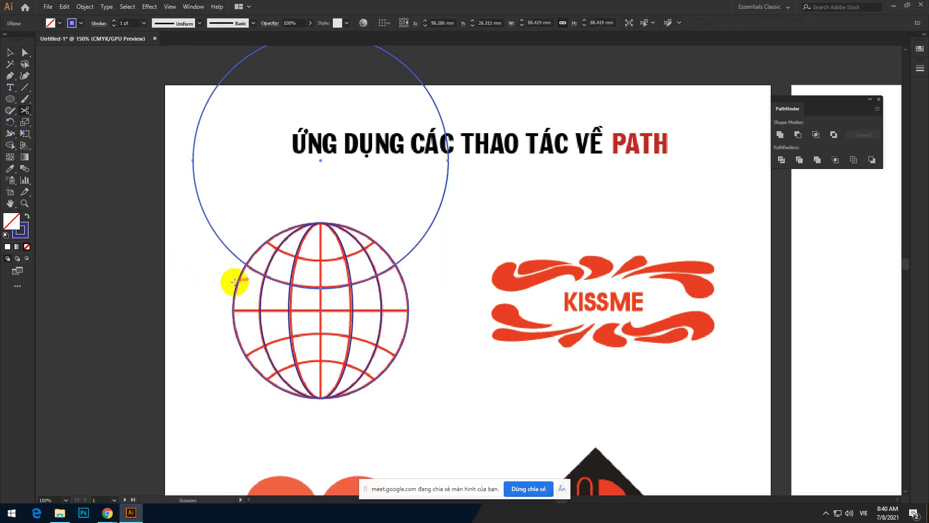
pyautogui.scroll(3, 255, 288)
pyautogui.click(229, 223)
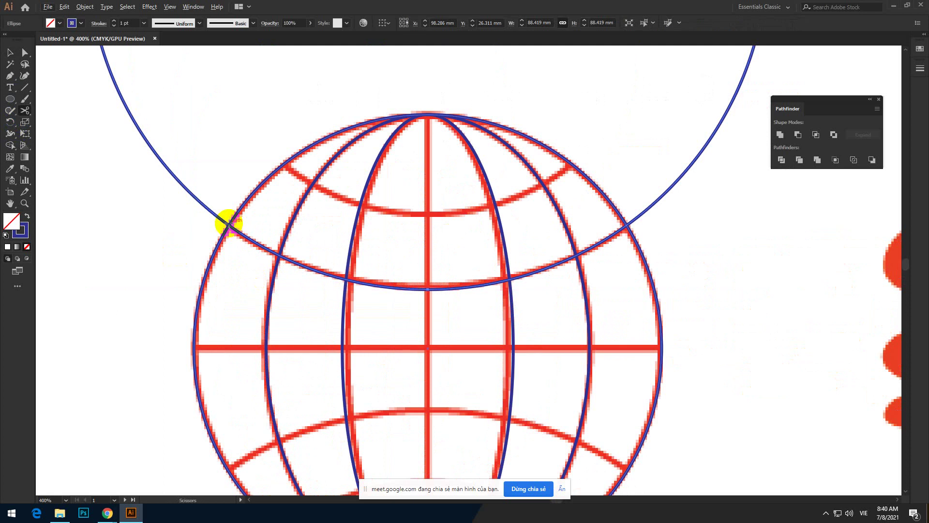
pyautogui.click(229, 224)
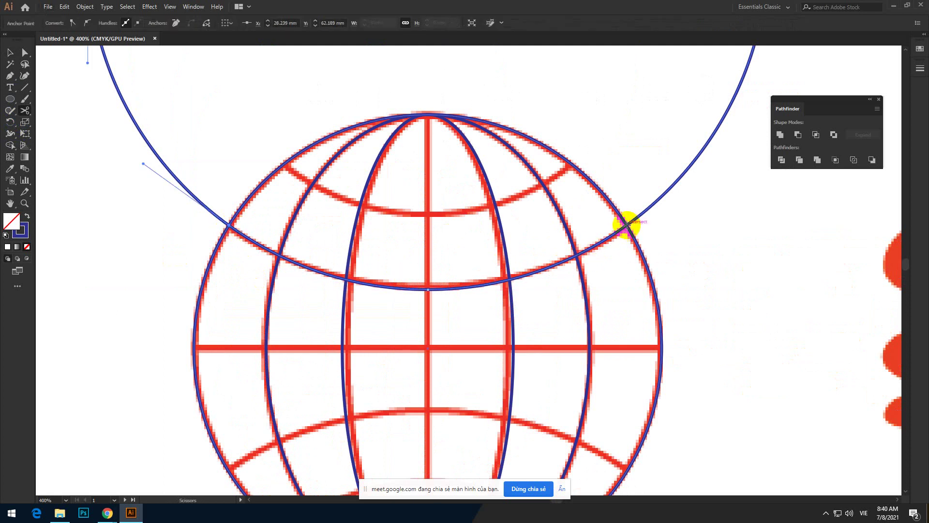
pyautogui.click(626, 224)
# Delete the part of the cut large circle outside the globe, keeping only the latitude arc inside
pyautogui.press('v')
pyautogui.click(430, 287)
pyautogui.scroll(-2, 431, 287)
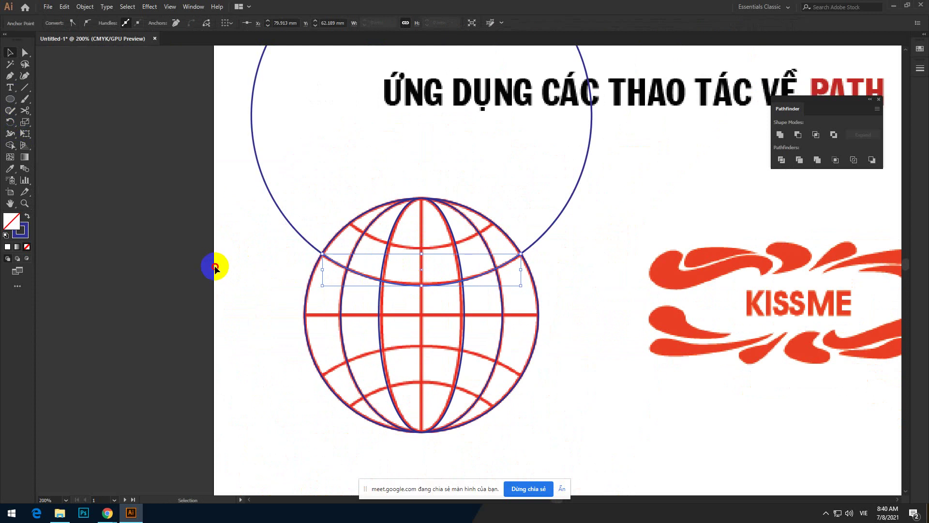
pyautogui.moveTo(294, 231); pyautogui.dragTo(180, 207)
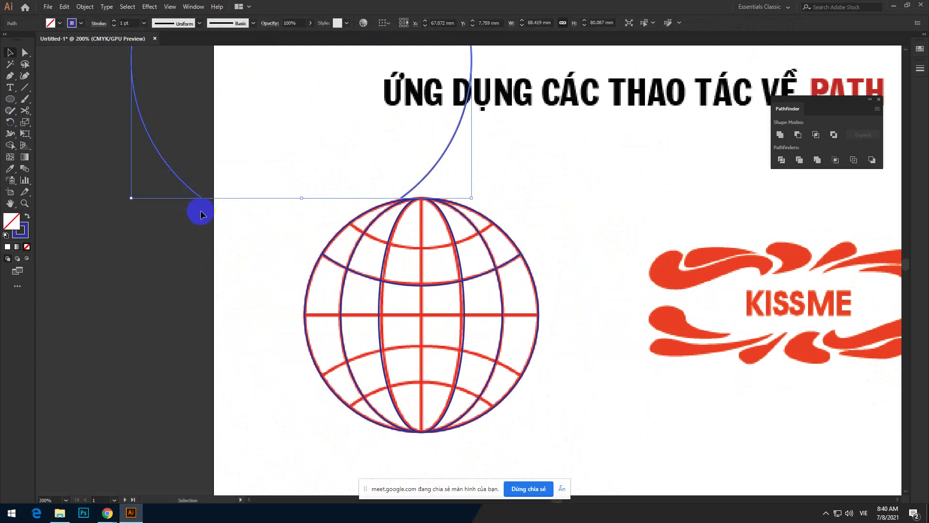
pyautogui.press('Delete')
# Draw a straight horizontal line along the globe's equator, from one side of the outer circle to the other, about 60.8 mm long
pyautogui.moveTo(328, 317); pyautogui.dragTo(289, 285)
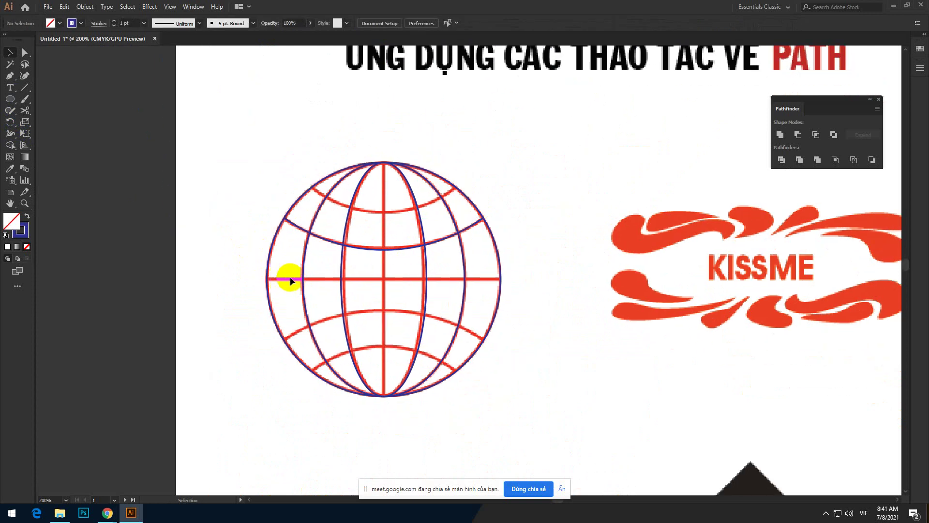
pyautogui.click(272, 251)
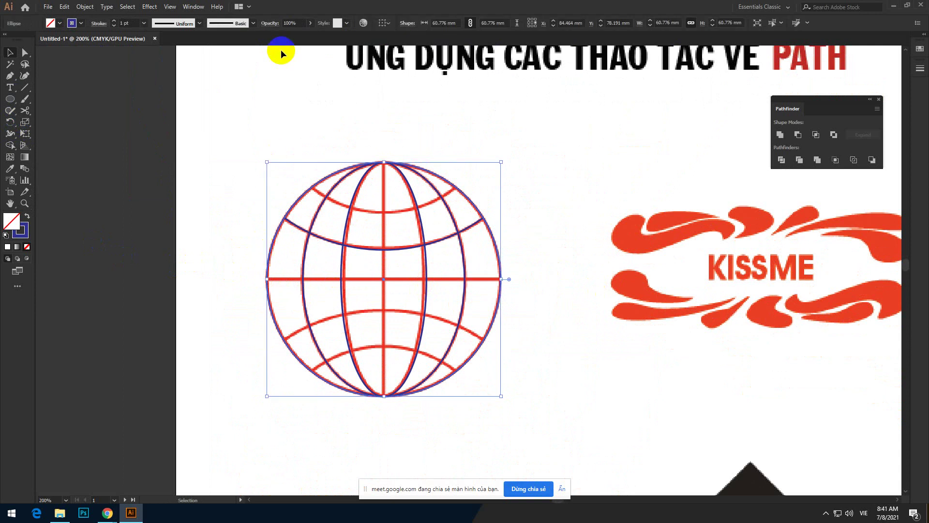
pyautogui.click(24, 87)
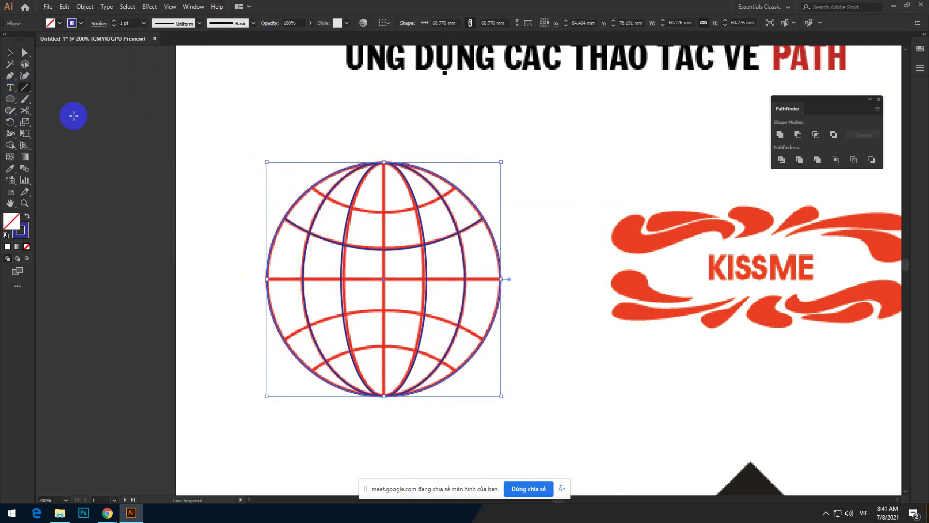
pyautogui.hotkey('ctrl', 'shift', 'a')
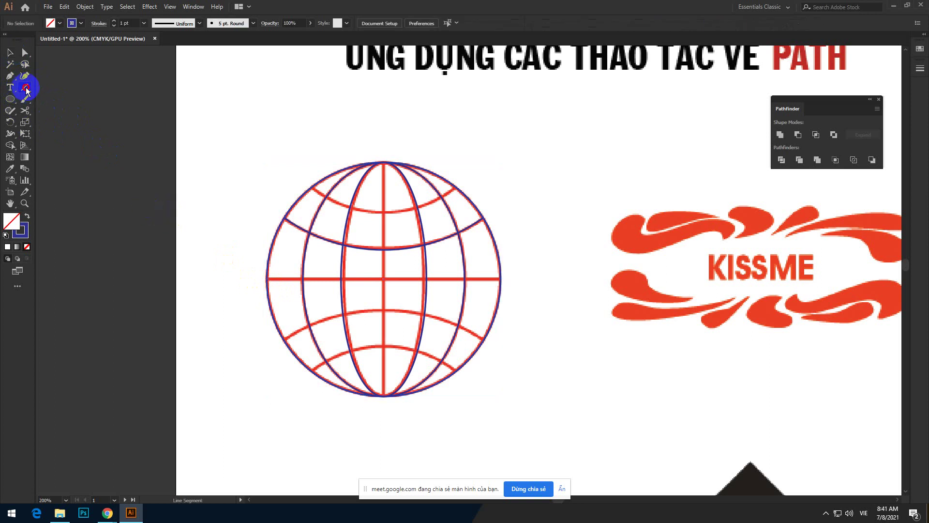
pyautogui.moveTo(267, 279); pyautogui.dragTo(501, 279)
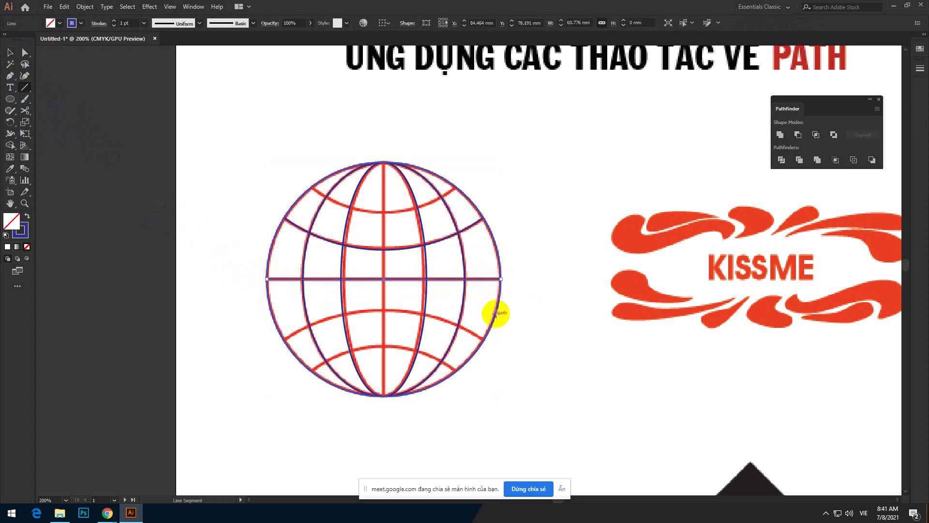
pyautogui.hotkey('ctrl', 'shift', 'a')
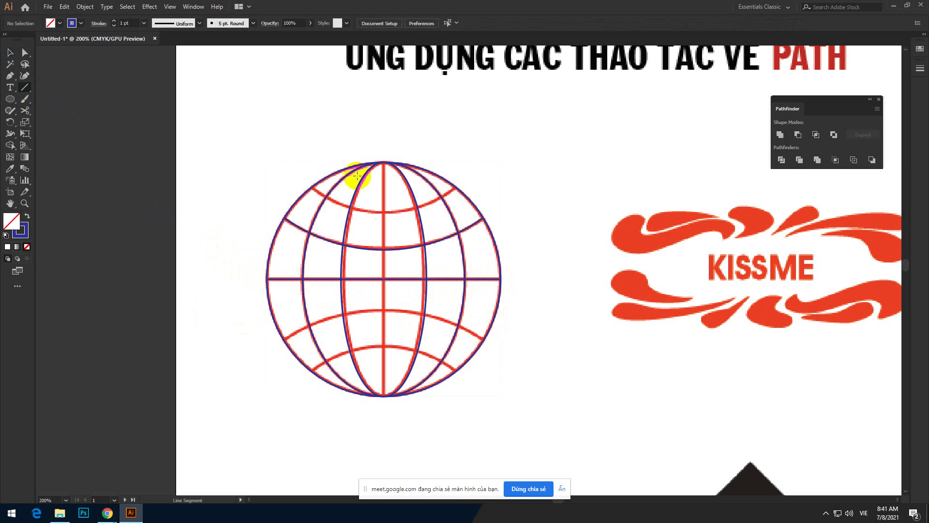
# Draw a straight vertical line about 60.8 mm long between the globe's top and bottom poles, and deselect it
pyautogui.moveTo(384, 164); pyautogui.dragTo(384, 396)
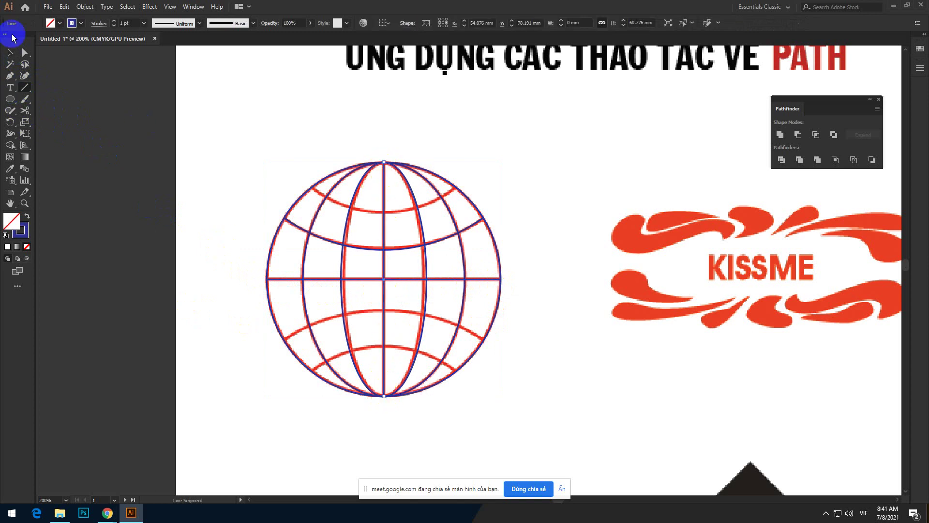
pyautogui.click(9, 52)
pyautogui.click(192, 281)
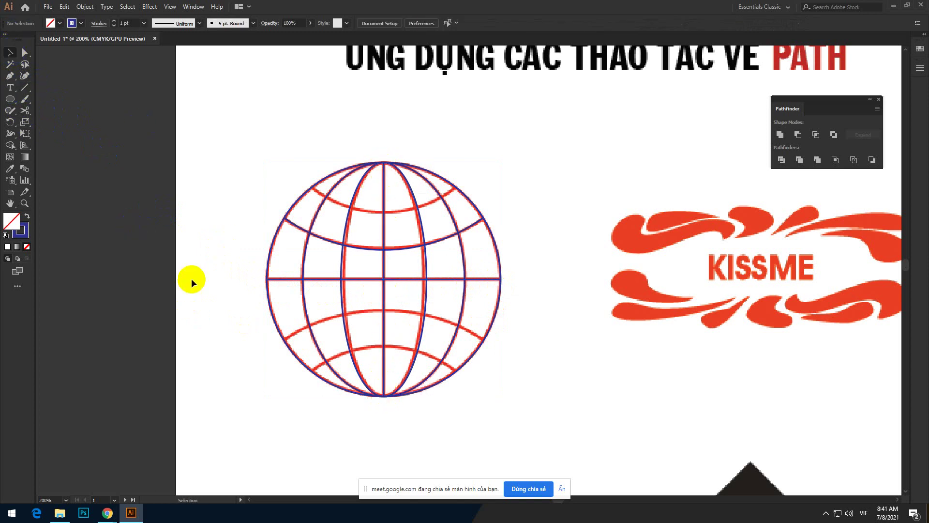
# Duplicate the globe's outer circle about 48 mm straight upward so its lower arc follows the uppermost latitude line
pyautogui.click(318, 238)
pyautogui.click(222, 222)
pyautogui.scroll(2, 253, 266)
pyautogui.hscroll(2, 253, 266)
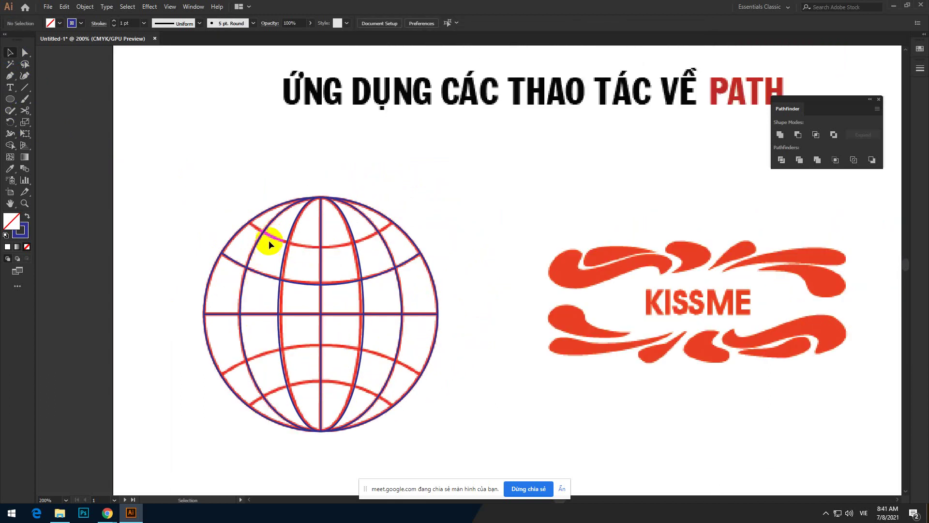
pyautogui.scroll(-1, 269, 240)
pyautogui.moveTo(385, 333); pyautogui.dragTo(394, 199)
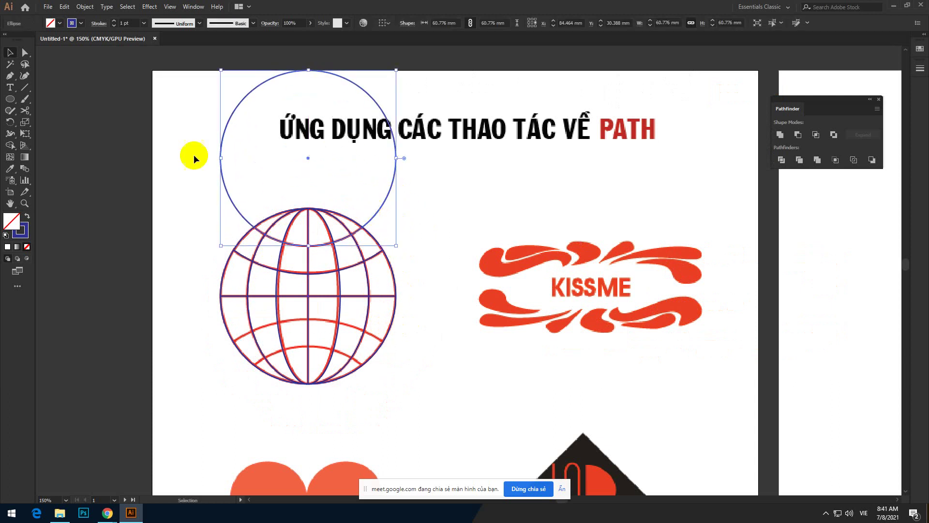
# Cut the duplicated circle with the Scissors tool at its two intersections with the globe's outline
pyautogui.click(24, 110)
pyautogui.scroll(3, 290, 238)
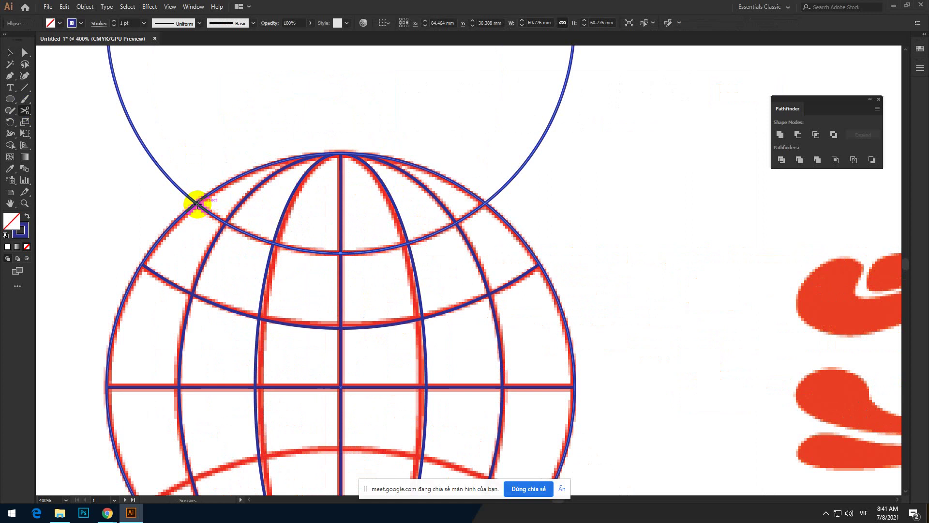
pyautogui.click(196, 204)
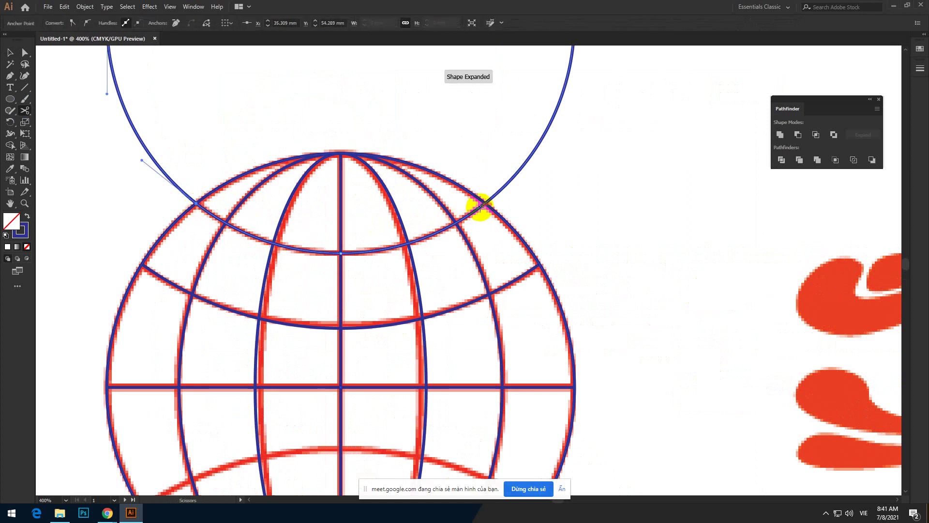
pyautogui.click(486, 202)
# Delete the part of the cut circle that lies above the globe, keeping the uppermost latitude arc
pyautogui.press('v')
pyautogui.click(591, 227)
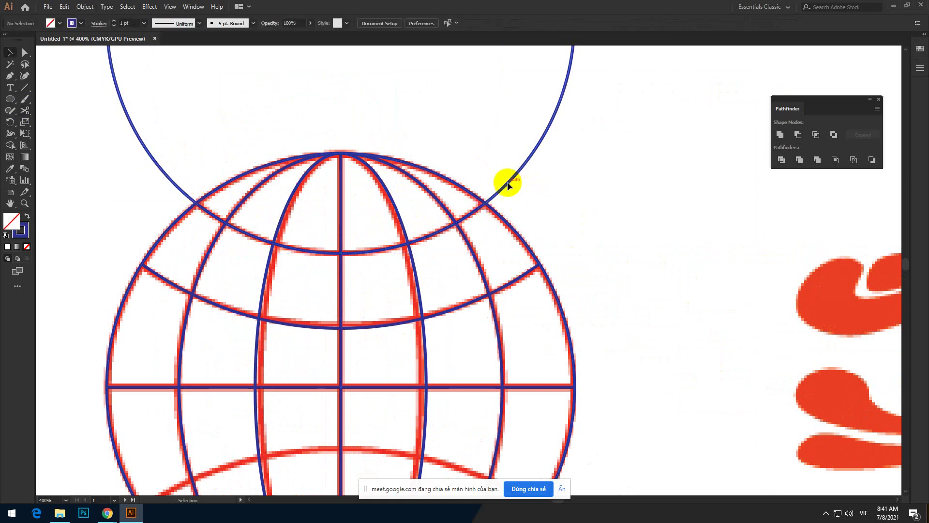
pyautogui.click(502, 183)
pyautogui.press('Delete')
# Reflect a copy of the two upper latitude arcs across the equator line to form the lower latitude arcs
pyautogui.scroll(-2, 343, 234)
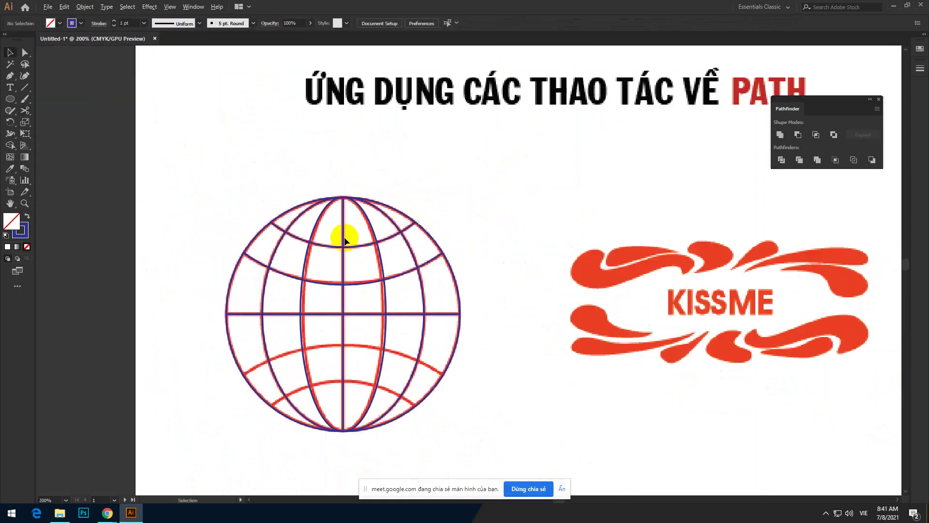
pyautogui.scroll(-2, 297, 270)
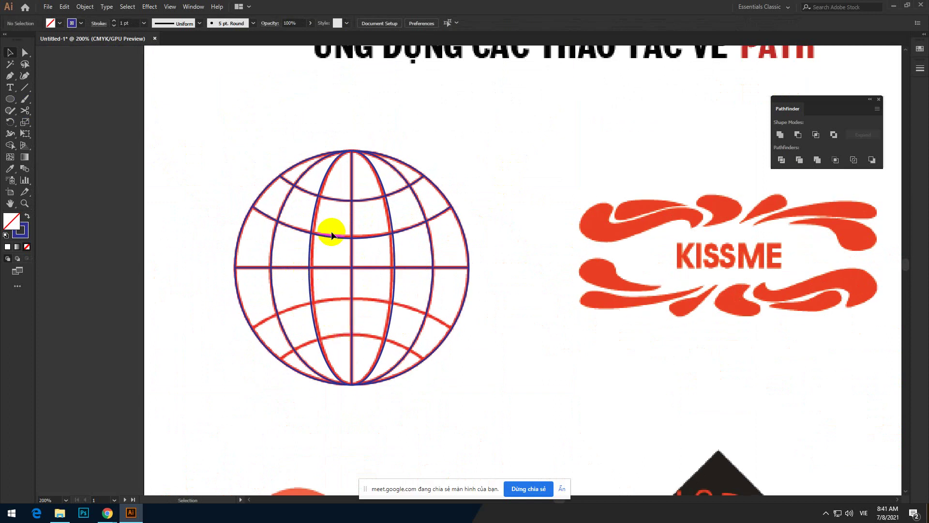
pyautogui.click(330, 237)
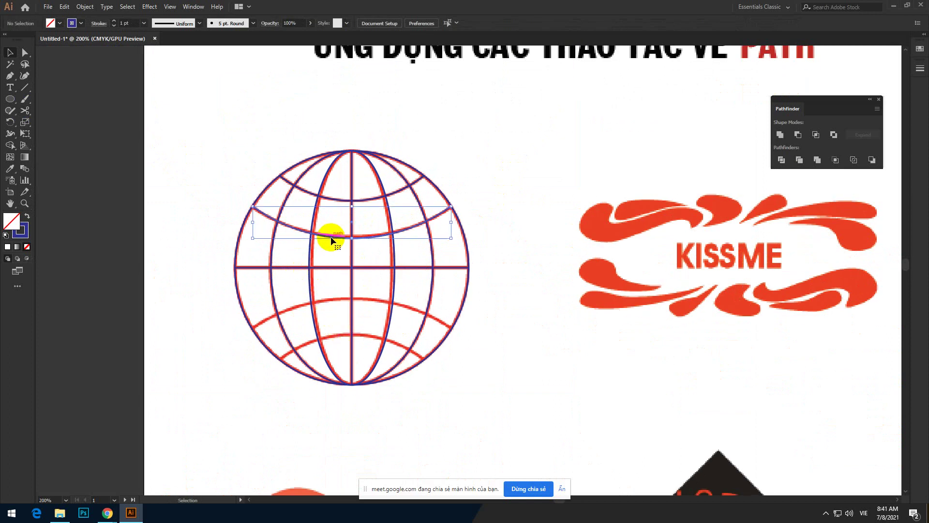
pyautogui.keyDown('shift'); pyautogui.click(332, 198); pyautogui.keyUp('shift')
pyautogui.press('a')
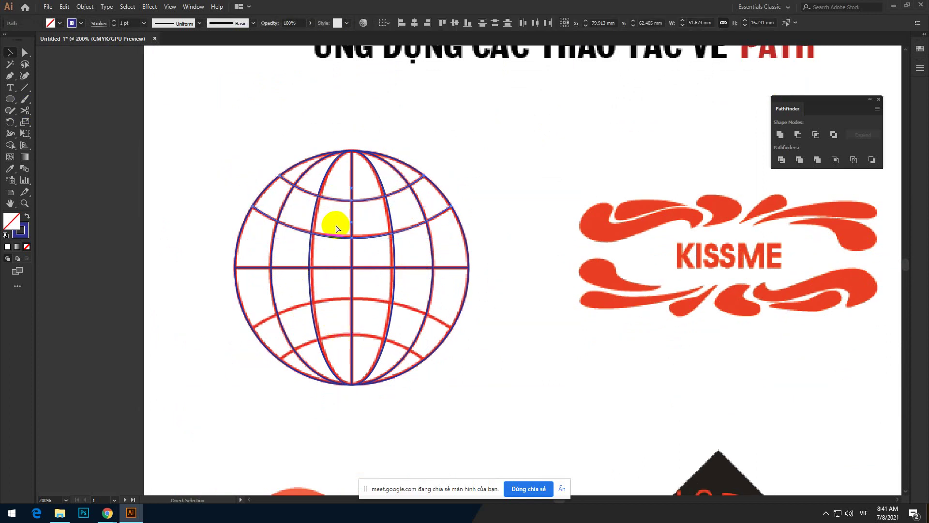
pyautogui.click(12, 123)
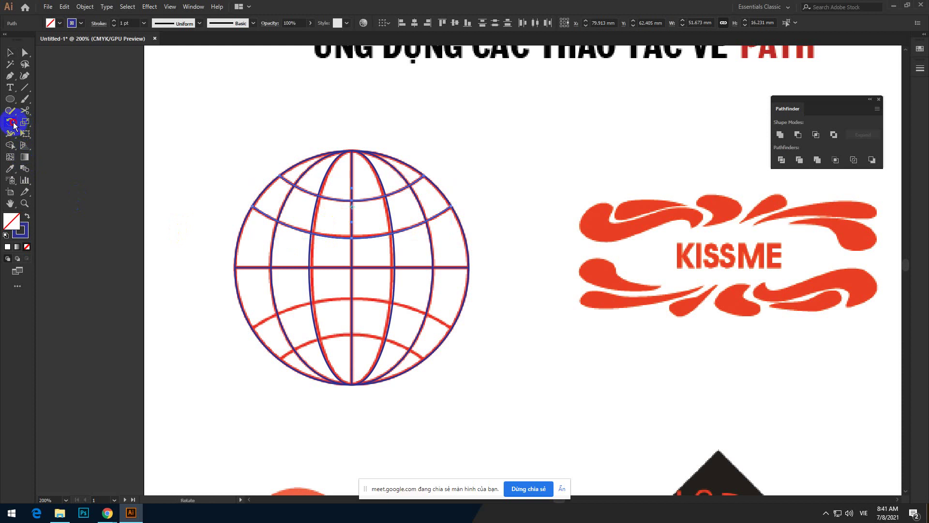
pyautogui.moveTo(14, 124); pyautogui.dragTo(56, 135)
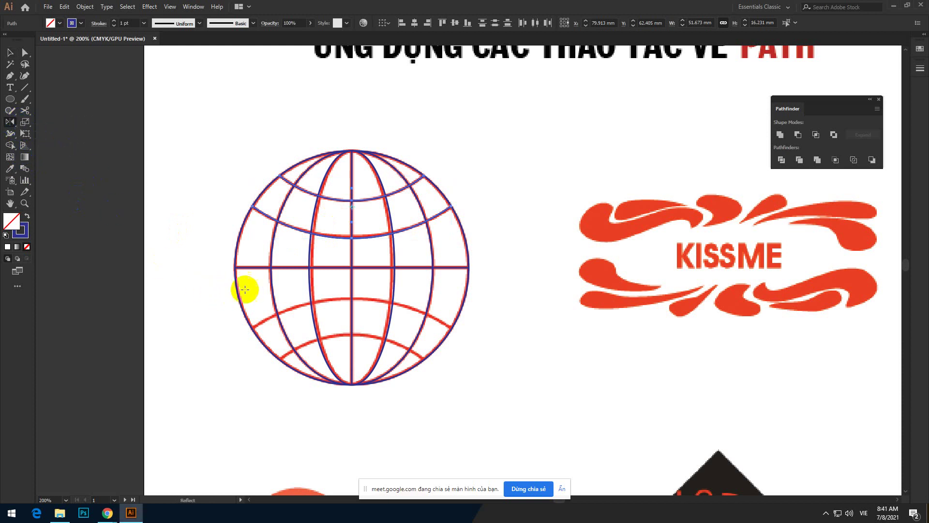
pyautogui.click(254, 266)
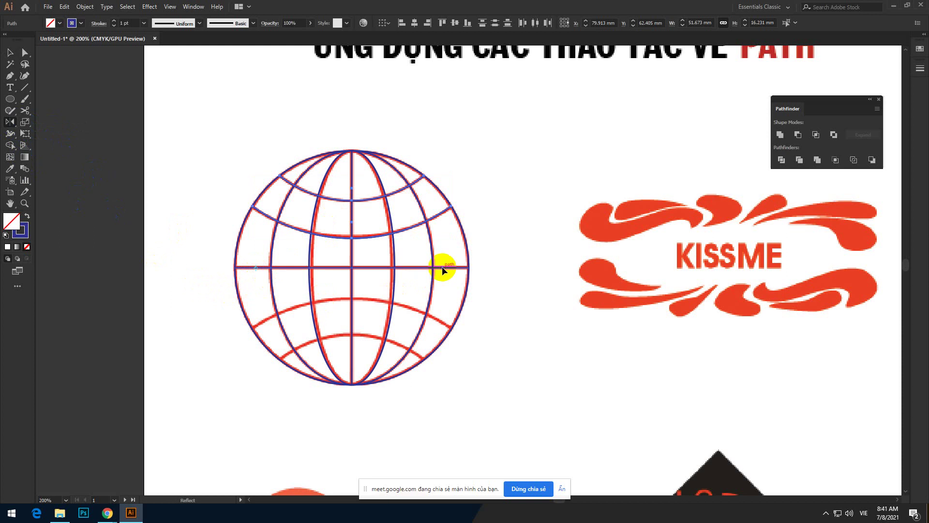
pyautogui.moveTo(442, 267); pyautogui.dragTo(421, 266)
pyautogui.press('v')
# Select all the traced globe paths and place them on the blank second artboard, away from the reference image
pyautogui.scroll(-1, 390, 291)
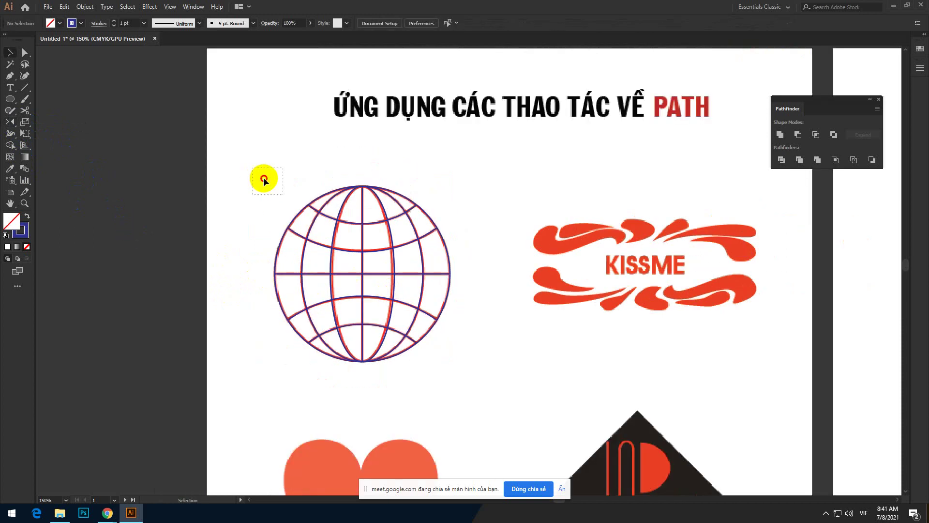
pyautogui.moveTo(263, 177); pyautogui.dragTo(837, 357)
pyautogui.scroll(-1, 436, 374)
pyautogui.click(796, 405)
pyautogui.scroll(2, 446, 425)
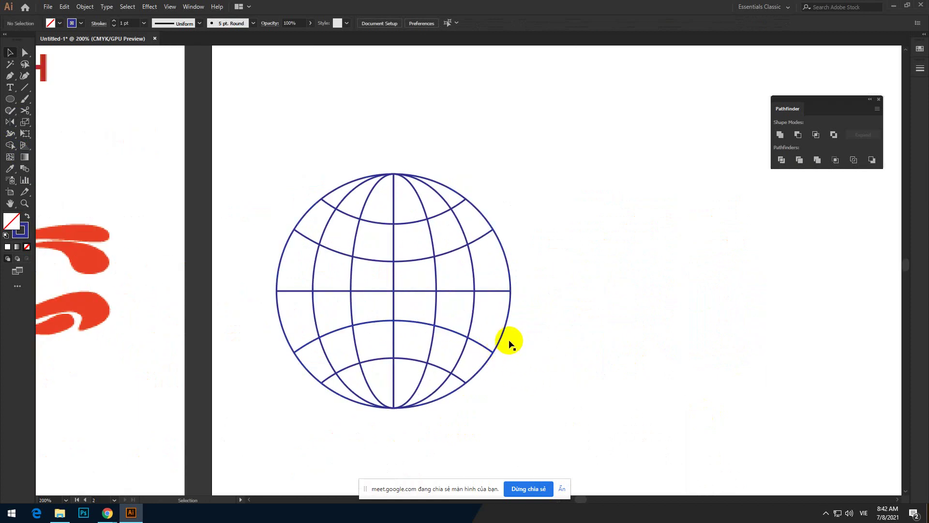
# Group all the paths of the globe on the second artboard and deselect the group
pyautogui.moveTo(237, 144); pyautogui.dragTo(537, 415)
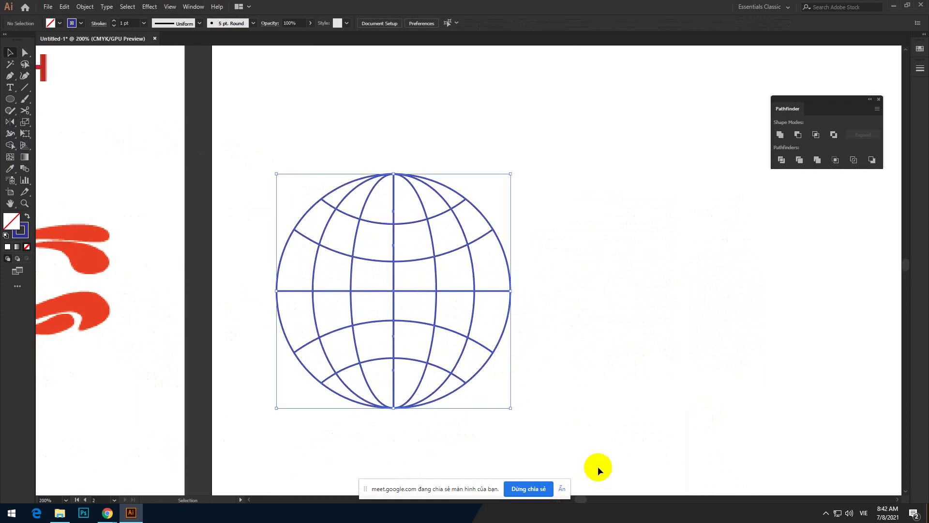
pyautogui.rightClick(440, 252)
pyautogui.click(457, 307)
pyautogui.click(584, 329)
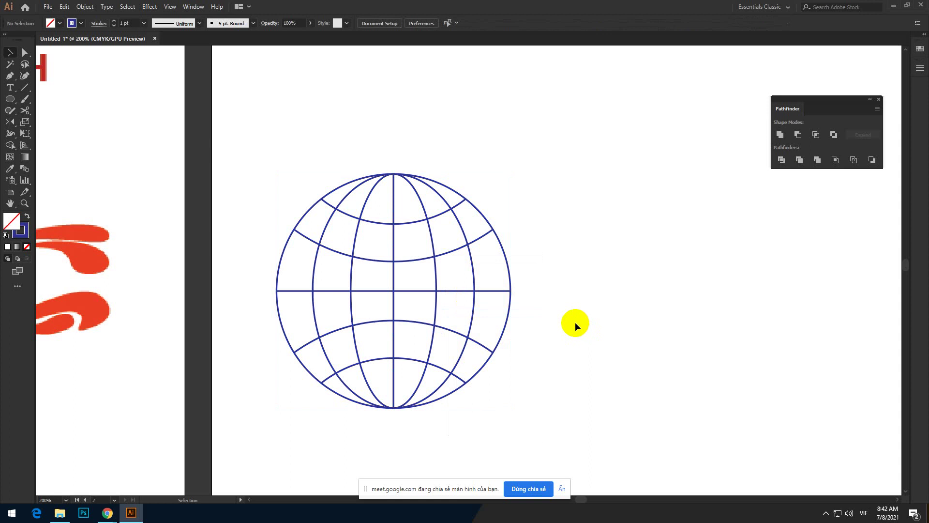
pyautogui.click(9, 87)
pyautogui.click(607, 181)
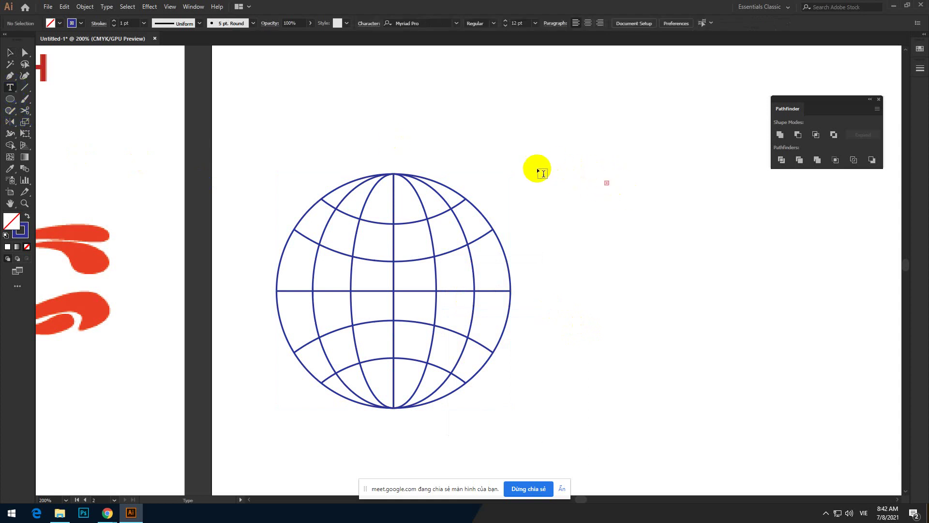
pyautogui.click(10, 52)
pyautogui.moveTo(566, 144); pyautogui.dragTo(662, 228)
pyautogui.press('Delete')
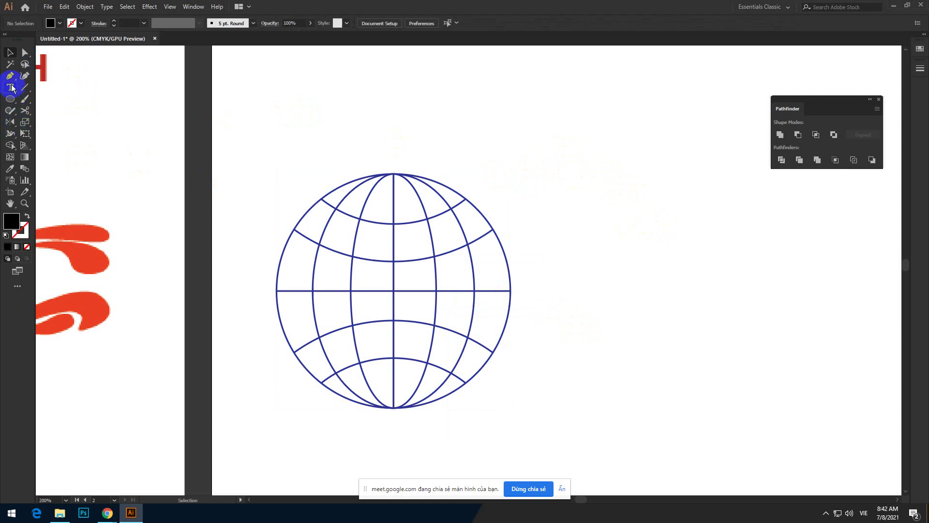
# Add a text note beside the globe listing "Circle", "Copy", "Line" and "Scissor tool" on separate lines
pyautogui.click(11, 88)
pyautogui.click(567, 182)
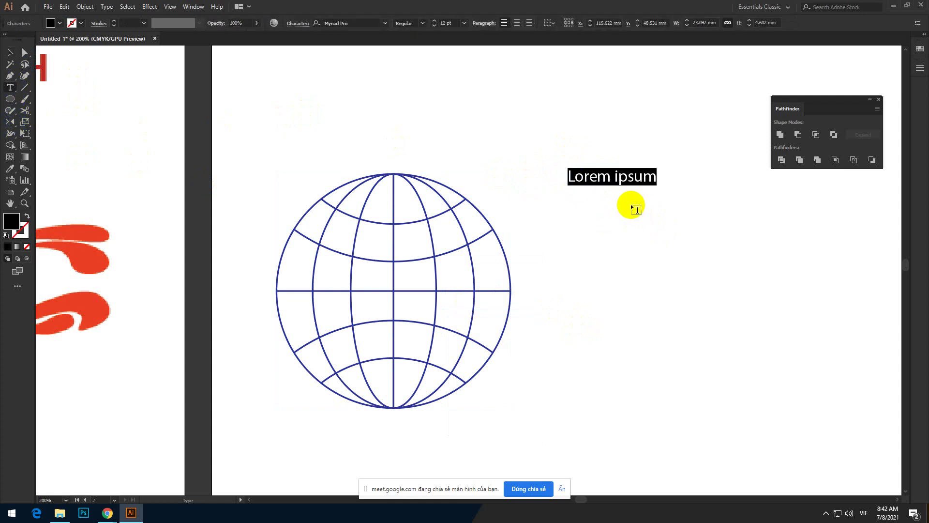
pyautogui.write('Ci')
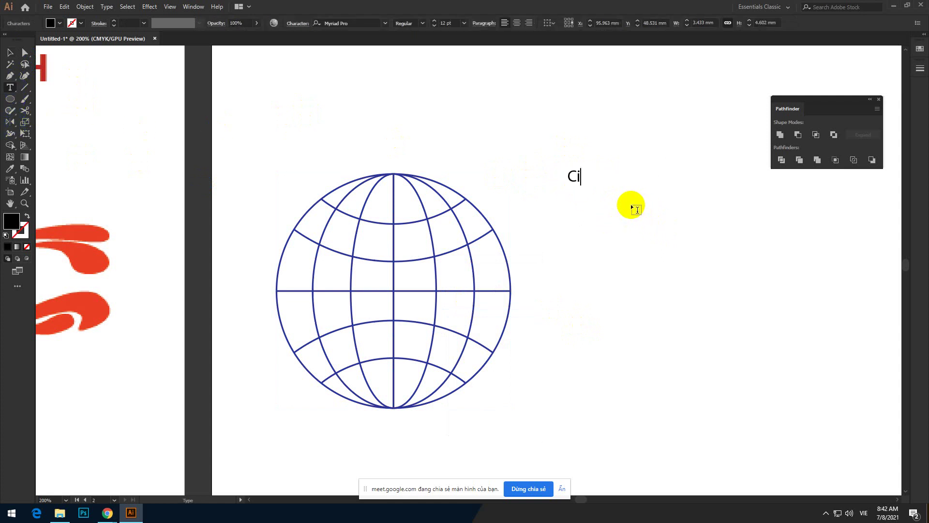
pyautogui.write('rcle')
pyautogui.write('COp')
pyautogui.write('y')
pyautogui.press('BackSpace')
pyautogui.press('BackSpace')
pyautogui.press('BackSpace')
pyautogui.write('opy')
pyautogui.press('Return')
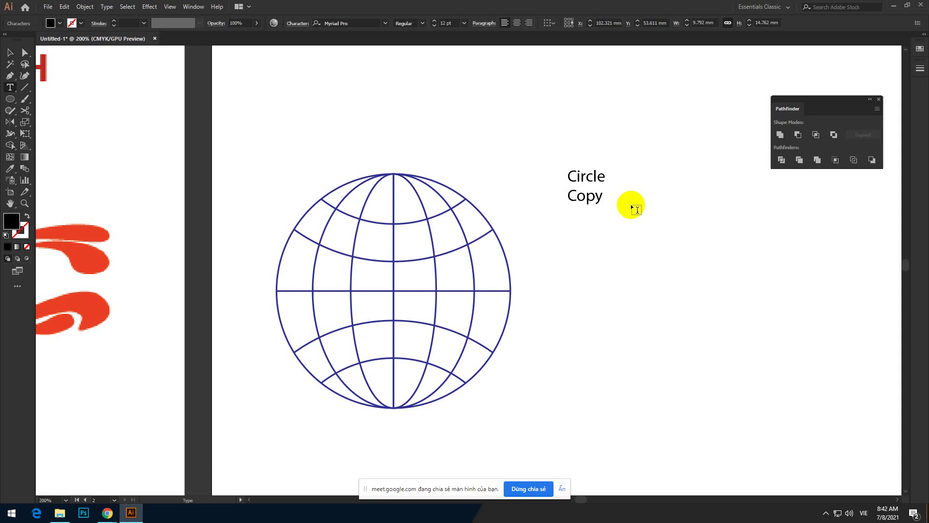
pyautogui.write('Line')
pyautogui.write('sso')
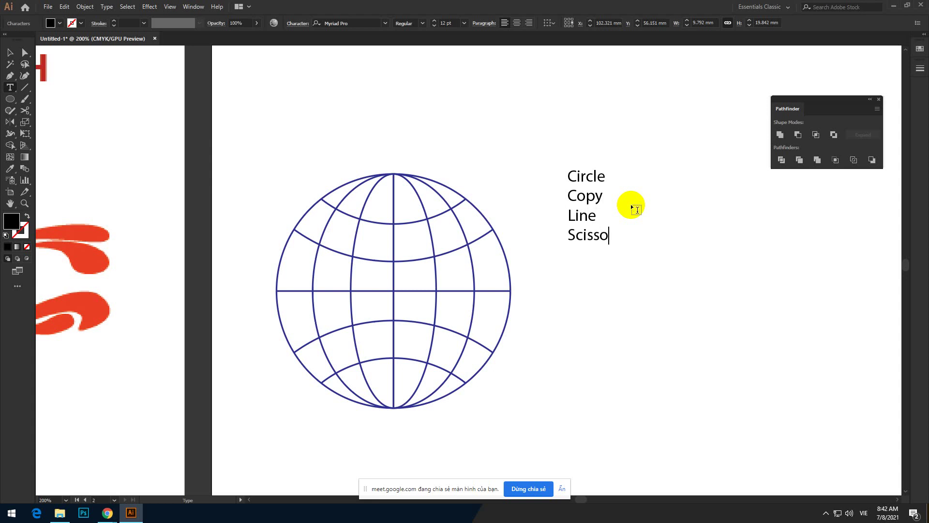
pyautogui.write('r tool')
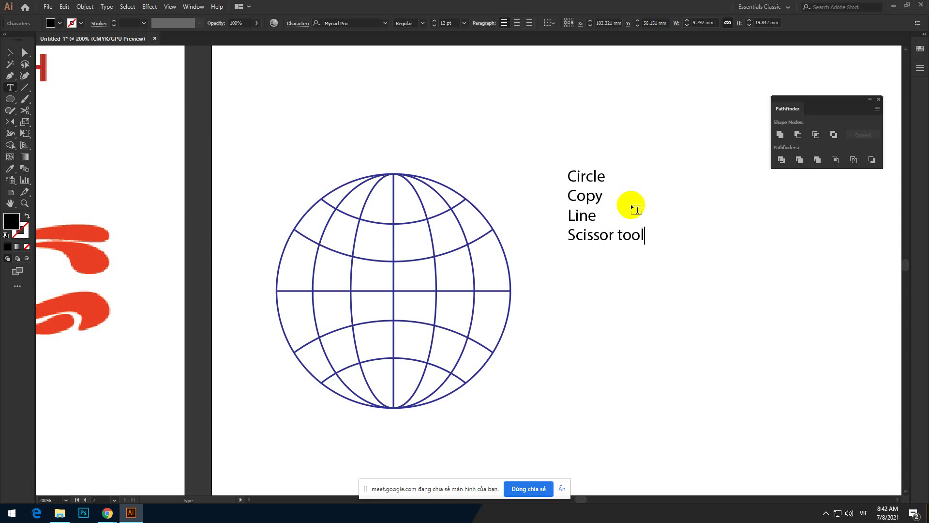